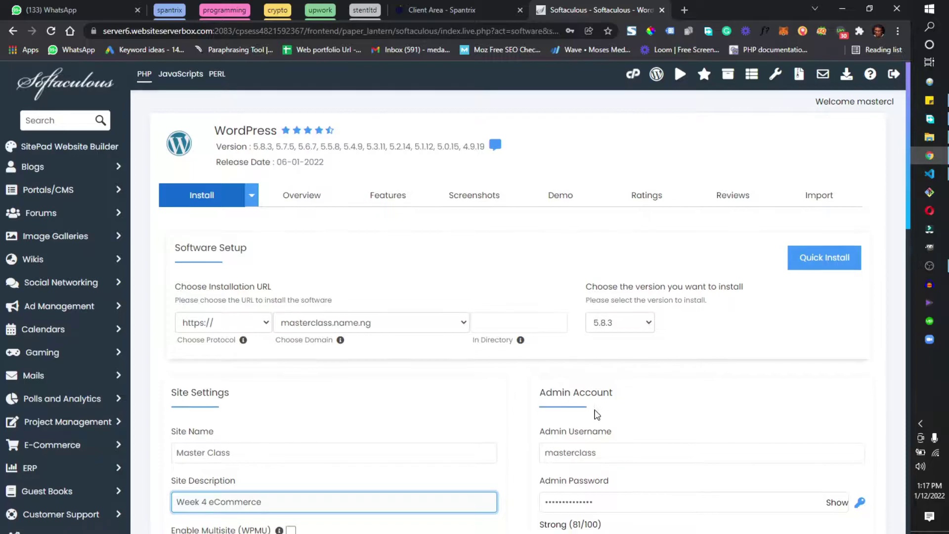
- Install WordPress on masterclass.name.ng with the filled-in settings and open the new site's administrative URL
scroll(594, 434, down, 12)
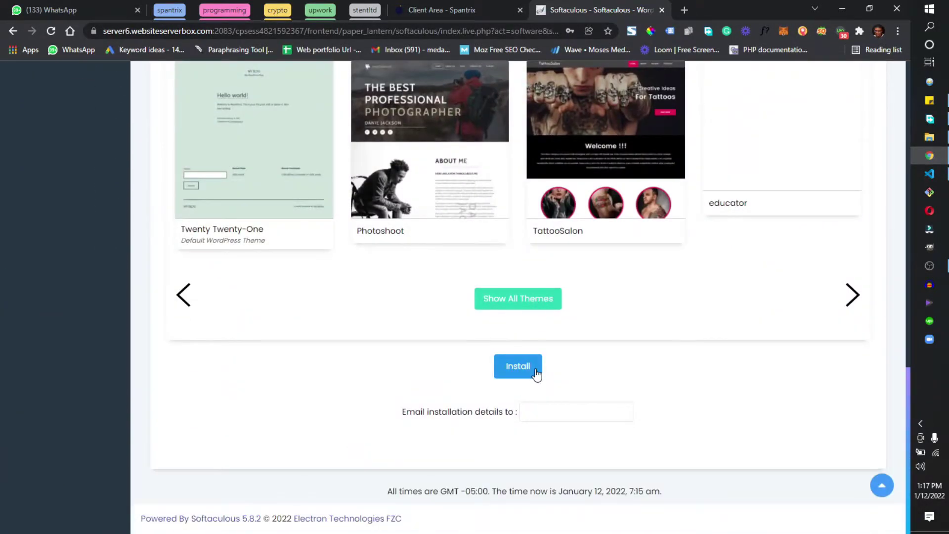
click(536, 373)
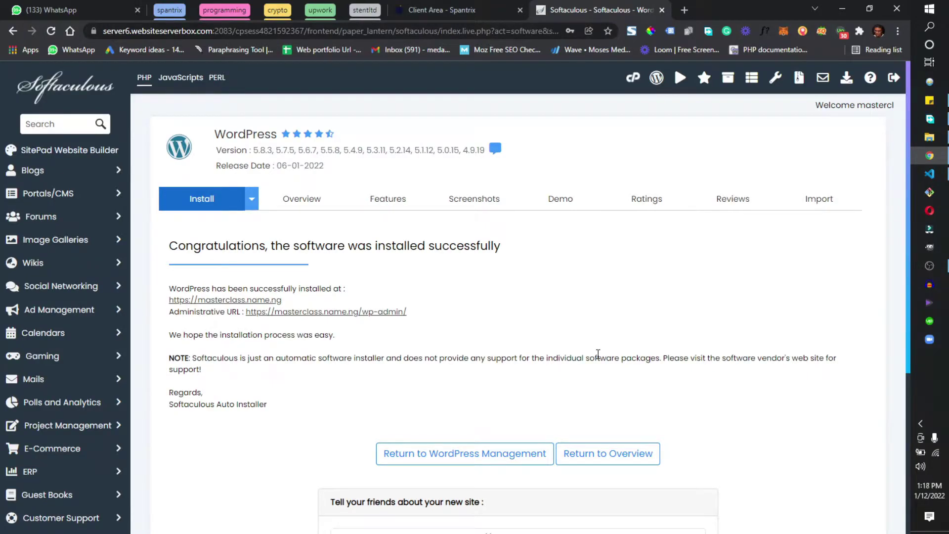
click(340, 312)
- Load masterclass.name.ng/wp-admin in the Softaculous browser tab and close the duplicate dashboard tab
key(ctrl+shift+Tab)
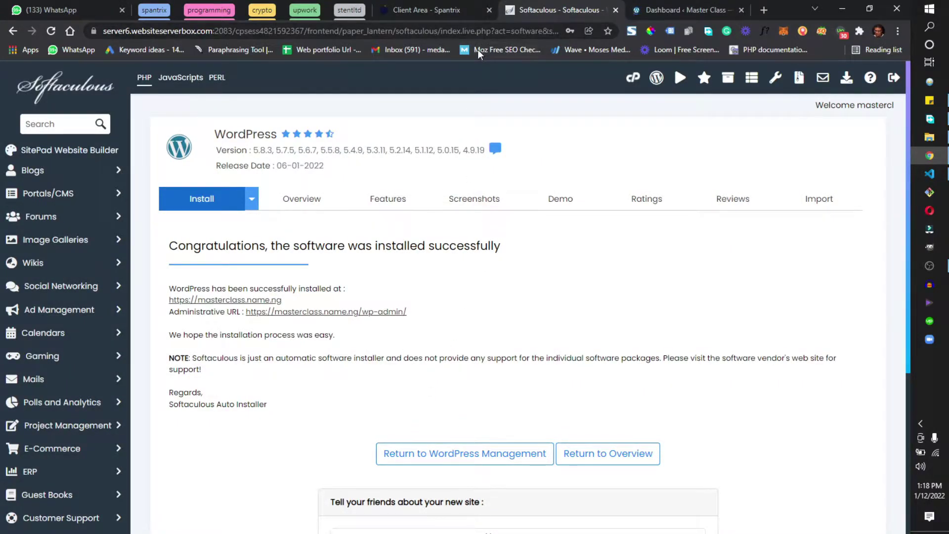
click(480, 31)
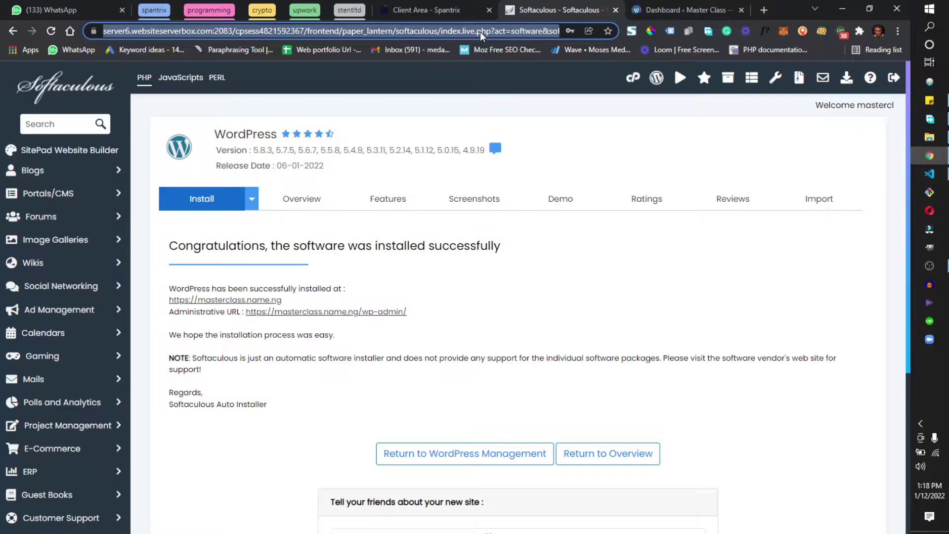
text(mas)
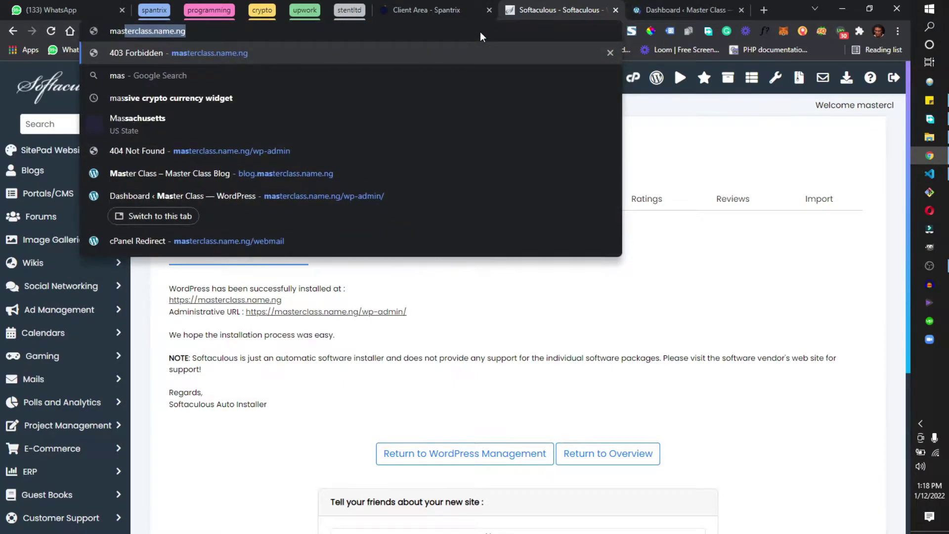
text(/wp)
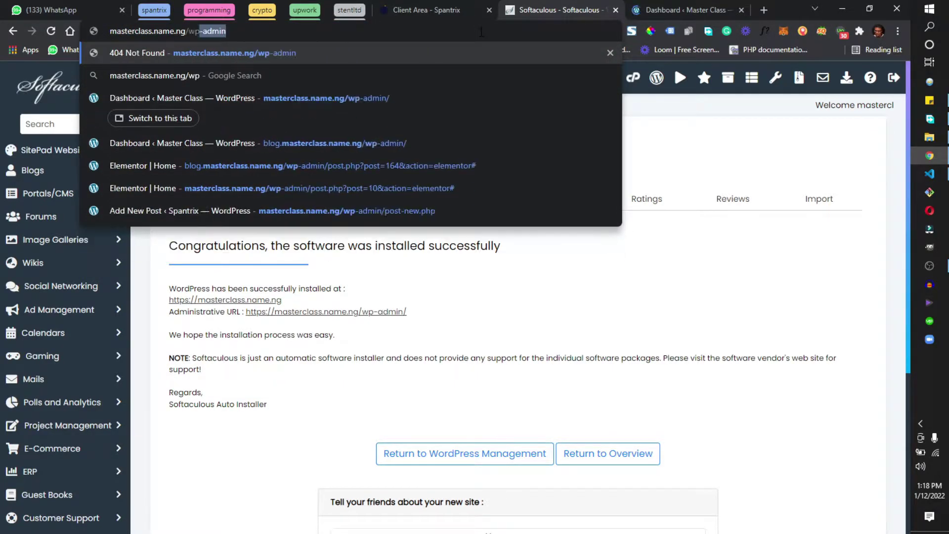
key(Return)
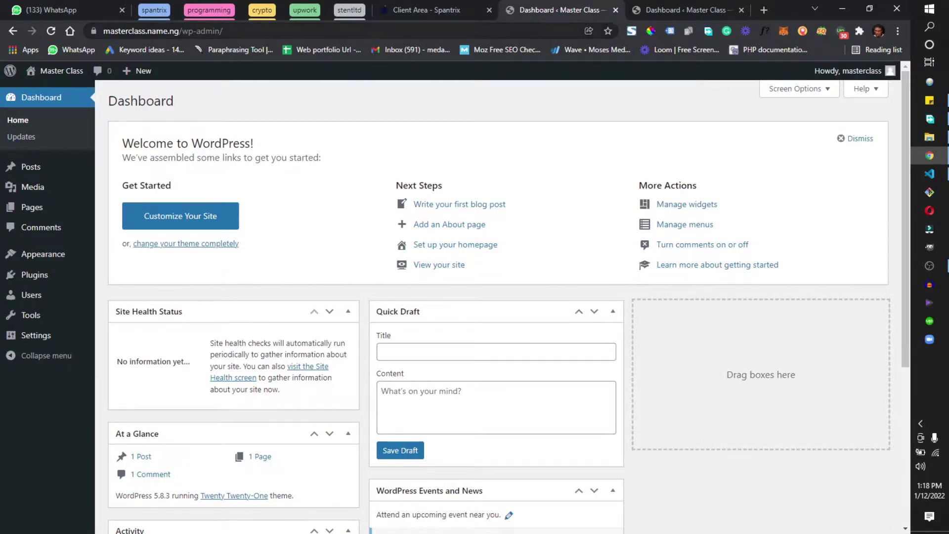
scroll(232, 168, down, 5)
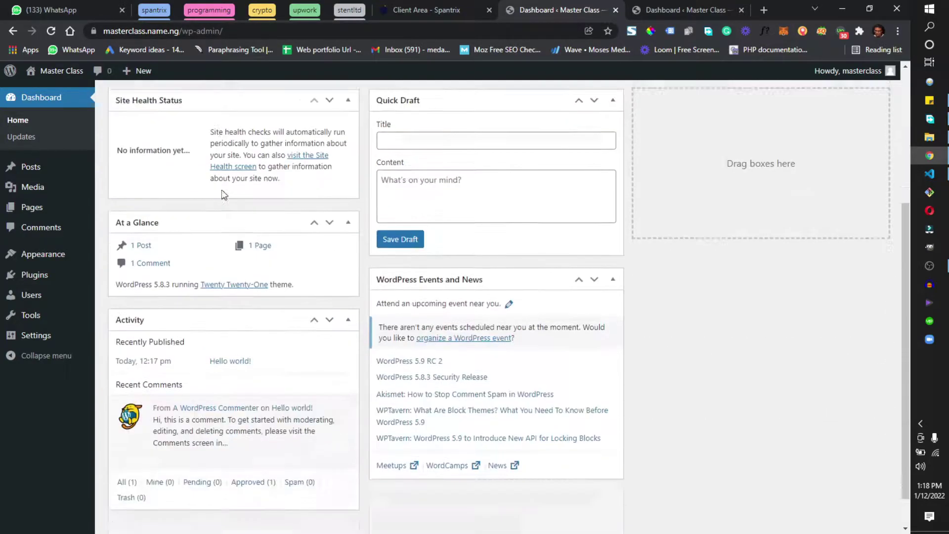
scroll(390, 275, up, 5)
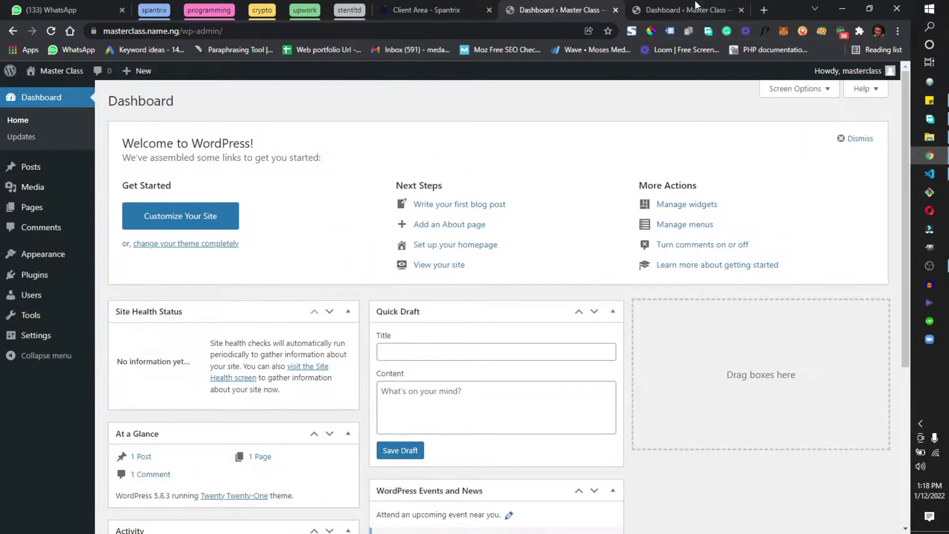
click(742, 10)
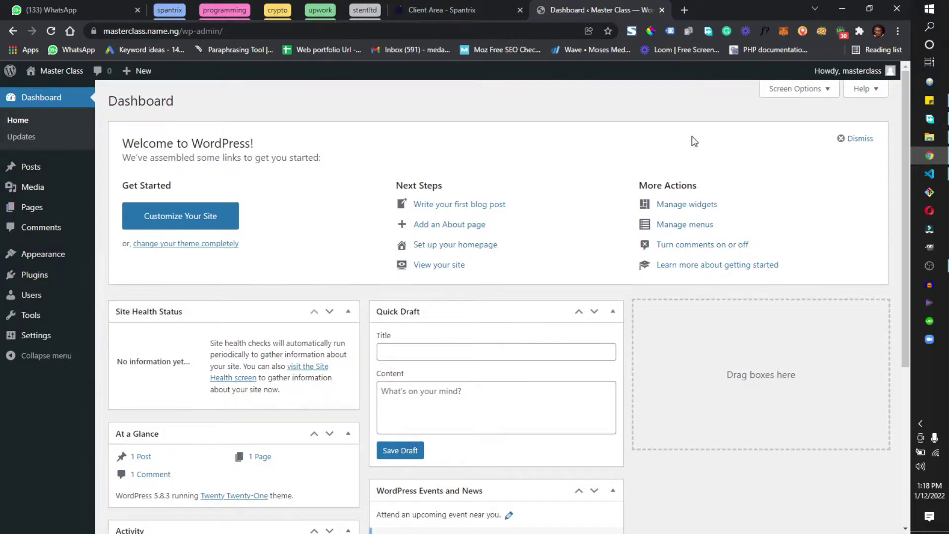
- Hide the Site Health Status, At a Glance, Activity, Quick Draft, WordPress Events and News, and Welcome boxes on the dashboard
click(780, 97)
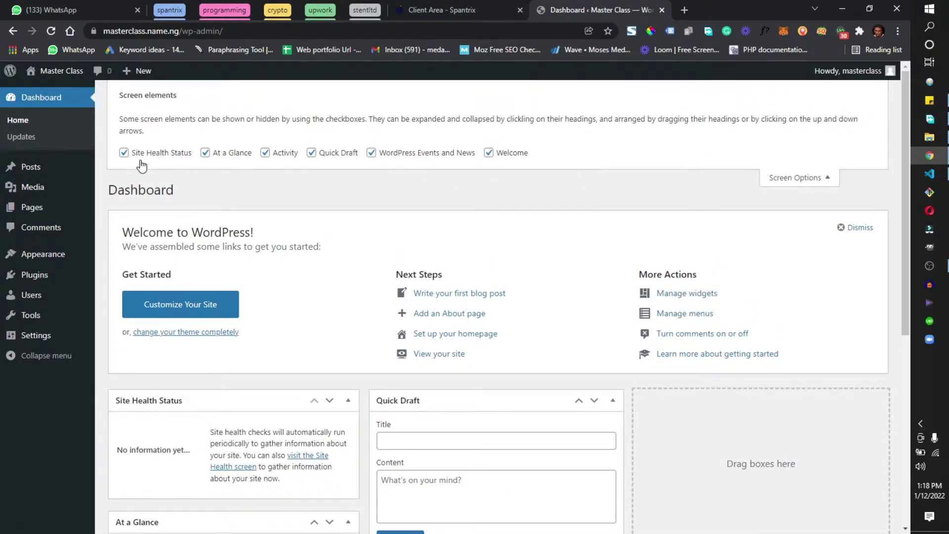
click(176, 157)
click(207, 154)
click(313, 154)
click(282, 156)
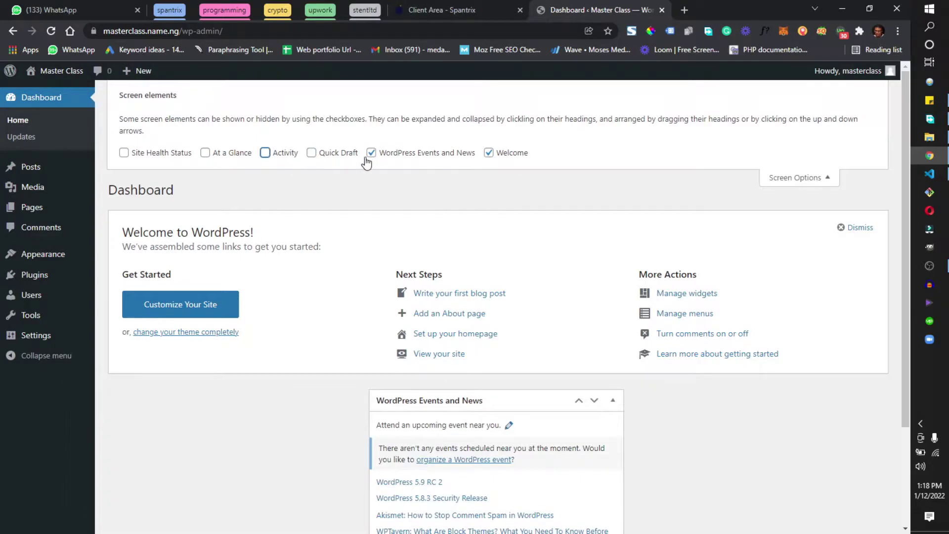
click(372, 154)
click(489, 153)
click(815, 165)
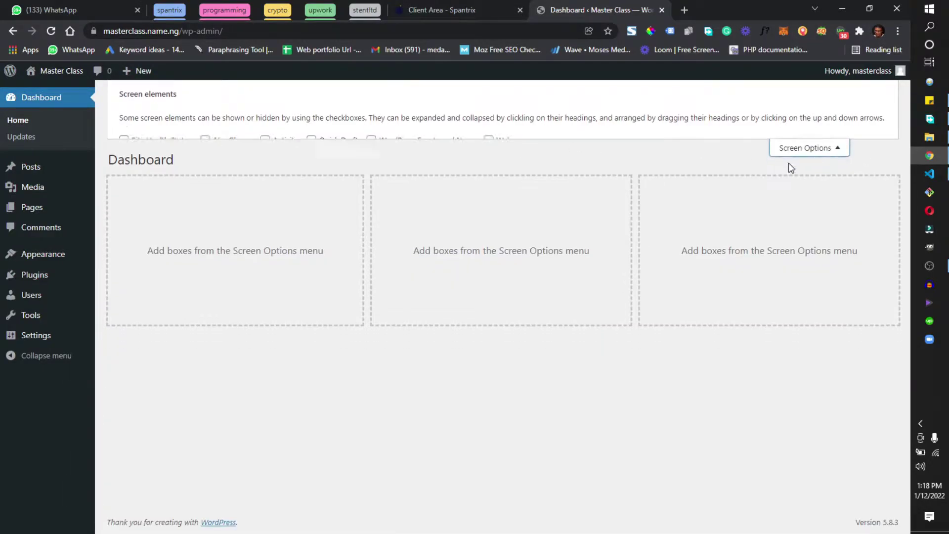
- Set the site's permalink structure to Post name and save the changes
mouse_move(32, 340)
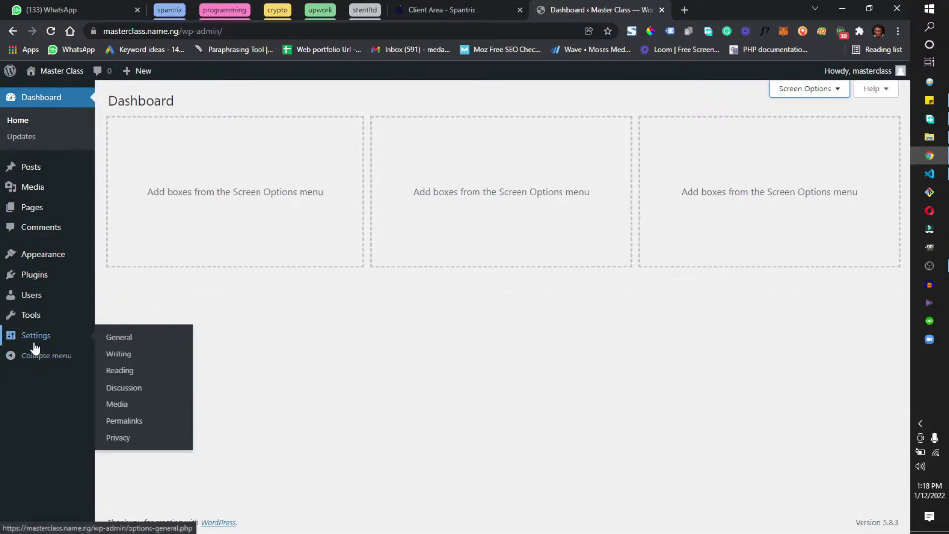
click(133, 422)
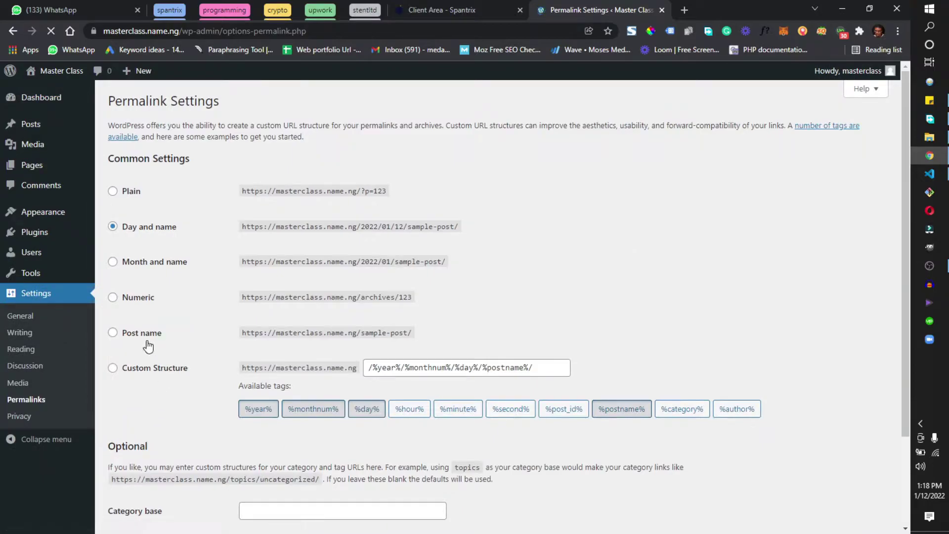
click(142, 335)
scroll(142, 339, down, 2)
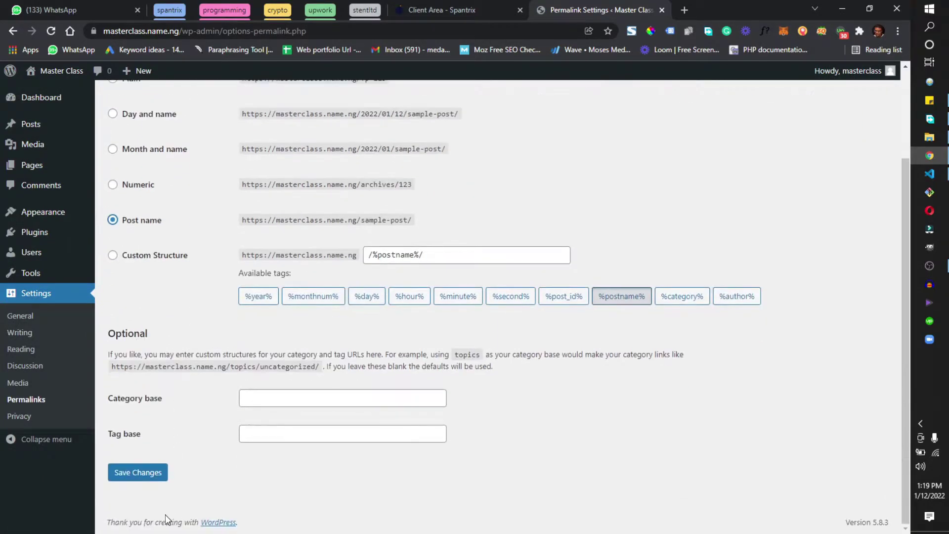
click(149, 474)
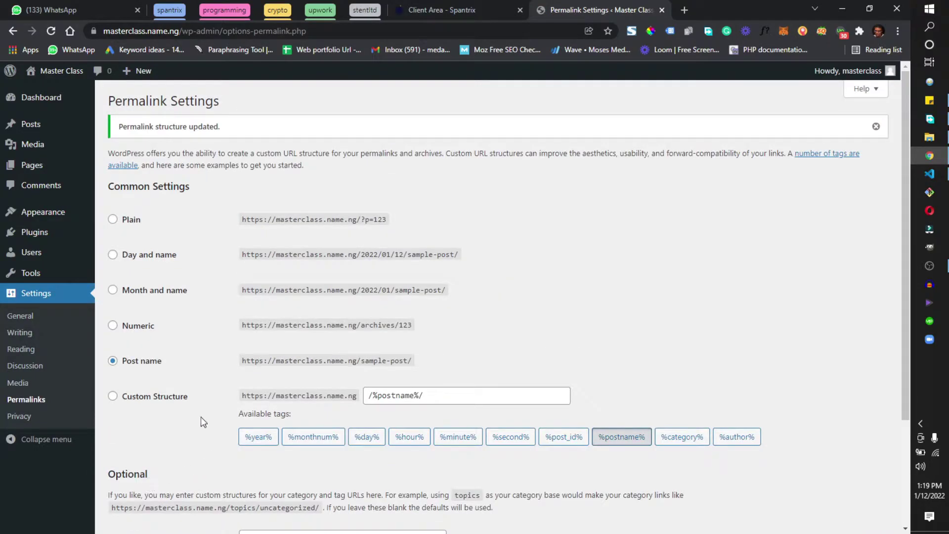
- Delete the Akismet Anti-Spam and Hello Dolly plugins together as a bulk action
click(46, 239)
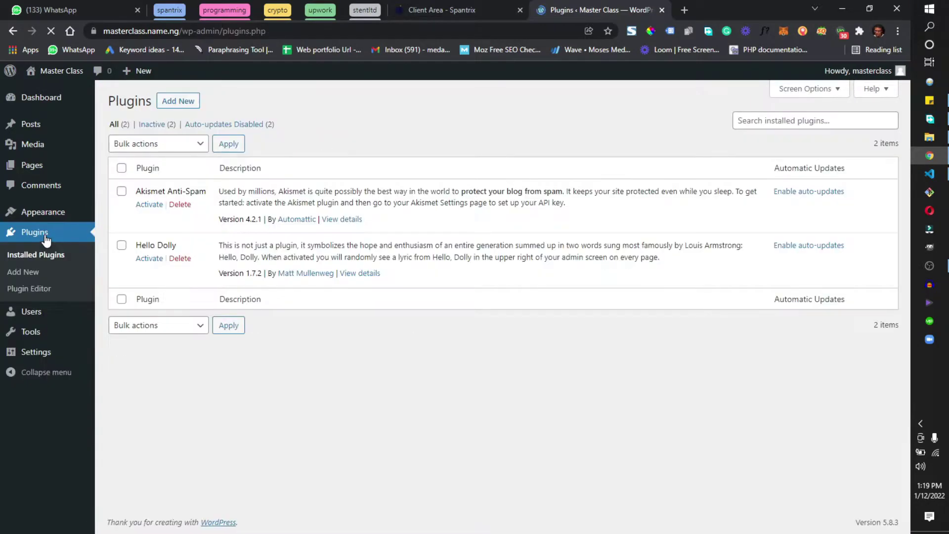
click(121, 168)
click(156, 147)
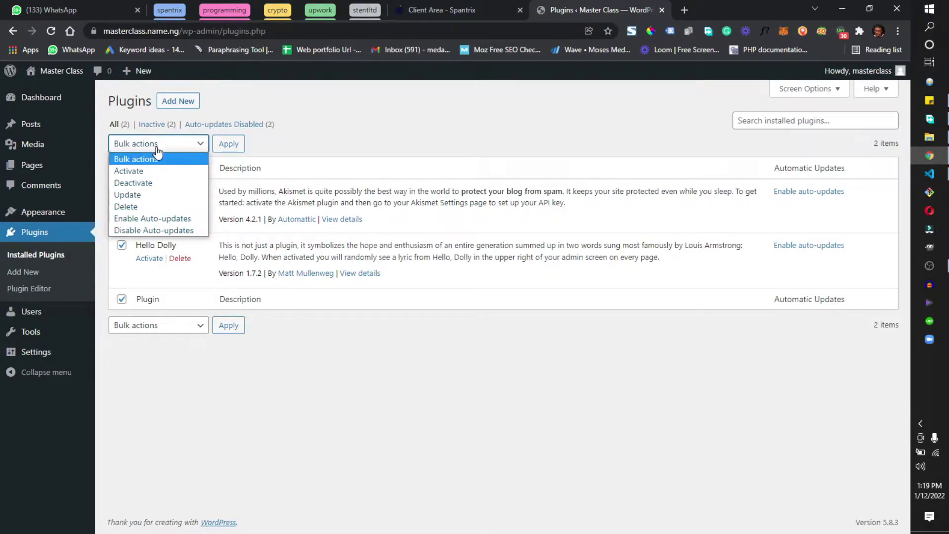
click(138, 206)
click(224, 148)
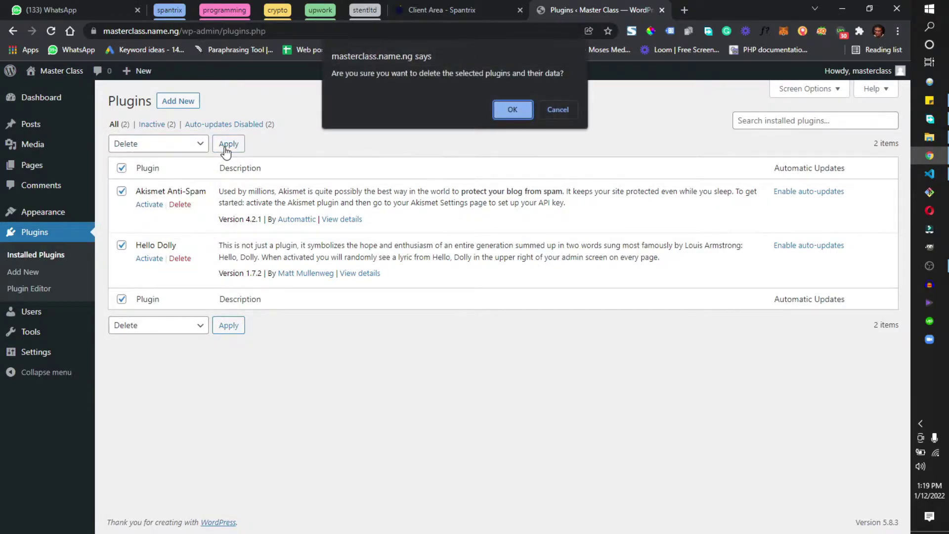
click(511, 106)
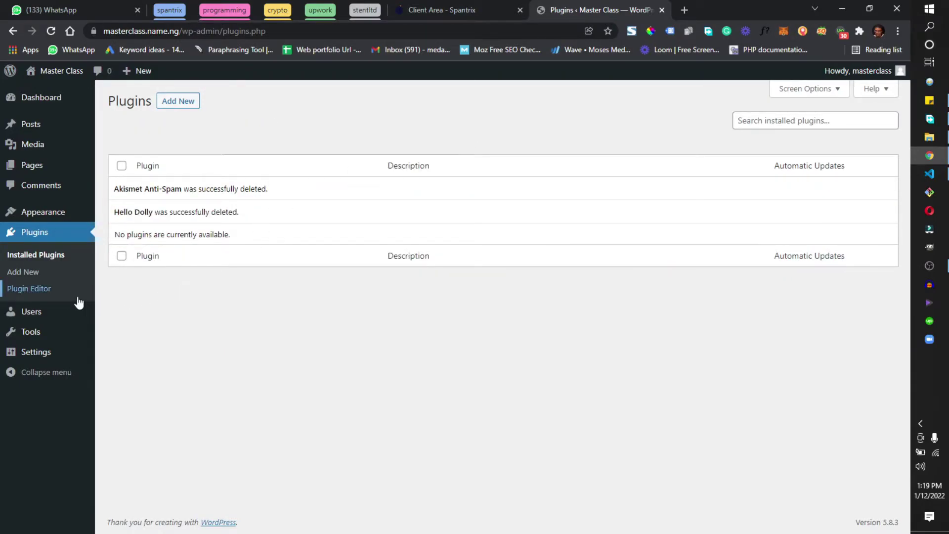
click(48, 253)
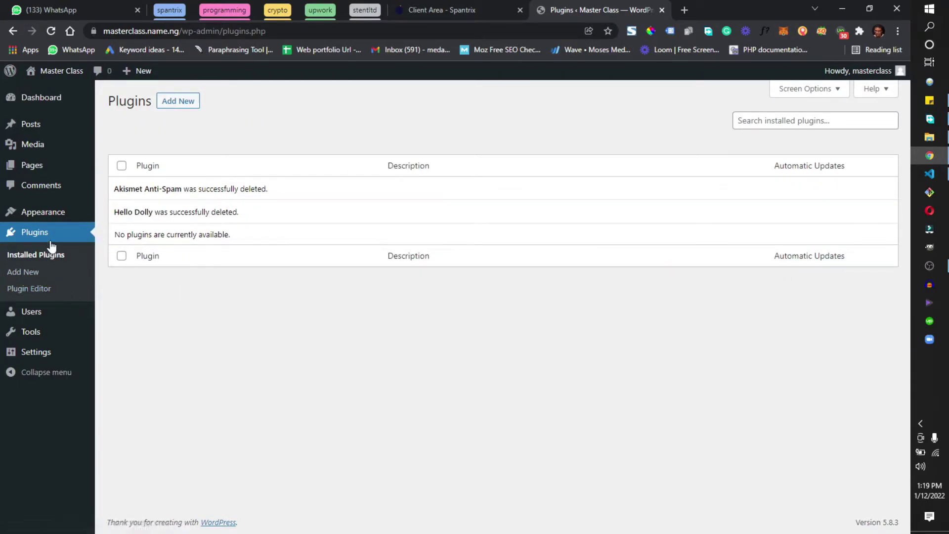
- Move all default pages to the trash and delete them permanently
click(27, 169)
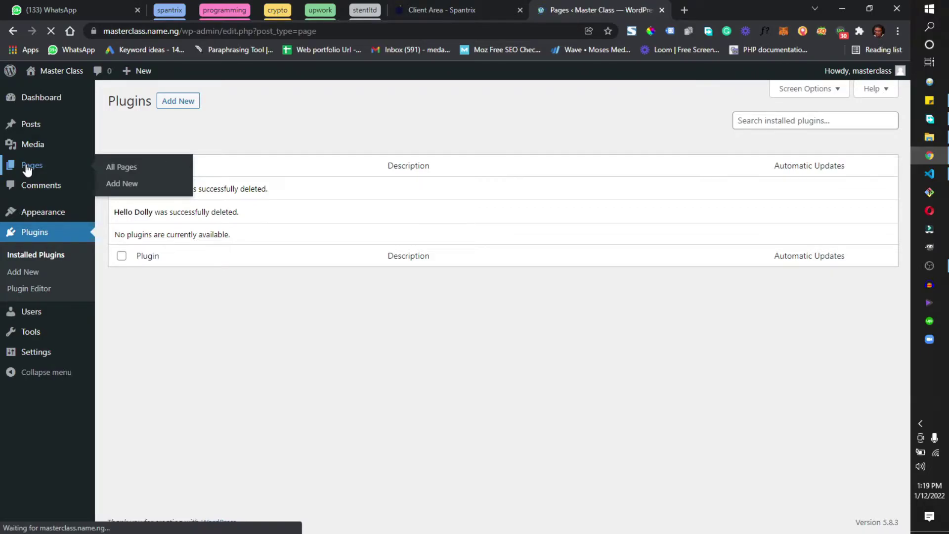
click(120, 167)
click(147, 148)
click(163, 182)
click(201, 144)
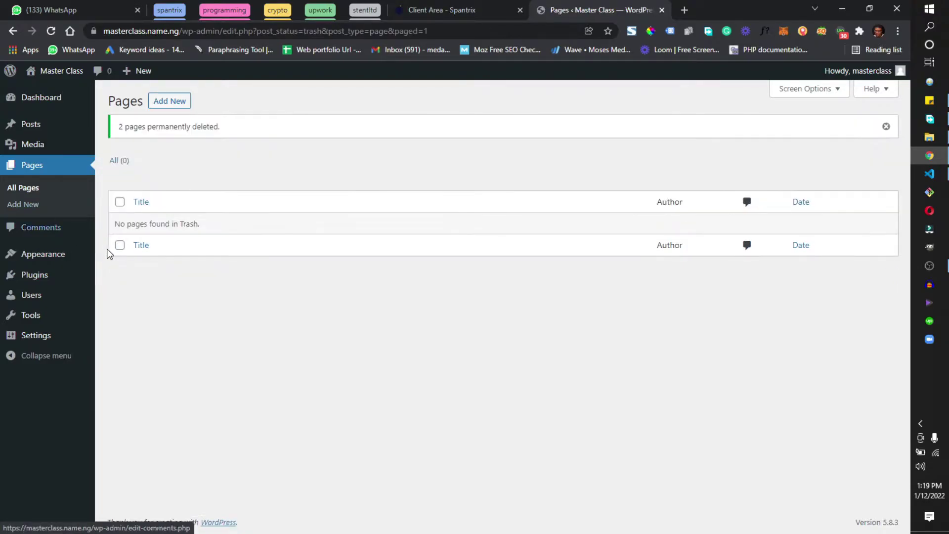
- Move the "Hello world!" post to the trash and empty the trash to delete it permanently
click(34, 125)
click(120, 168)
click(172, 144)
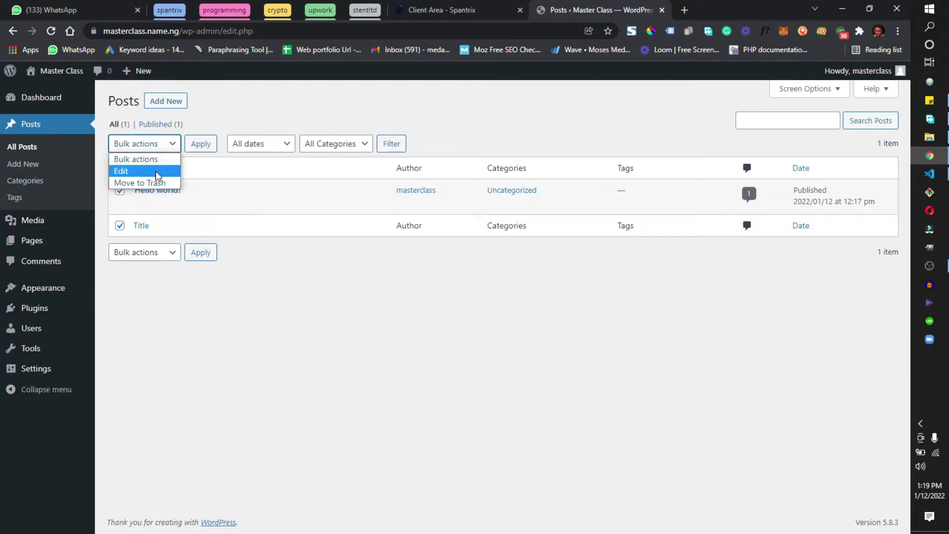
click(153, 183)
click(201, 144)
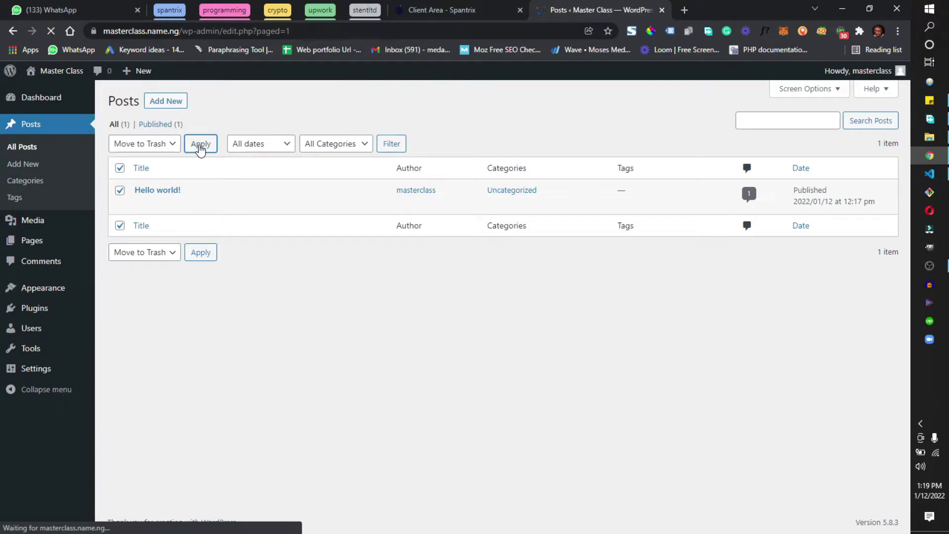
click(151, 161)
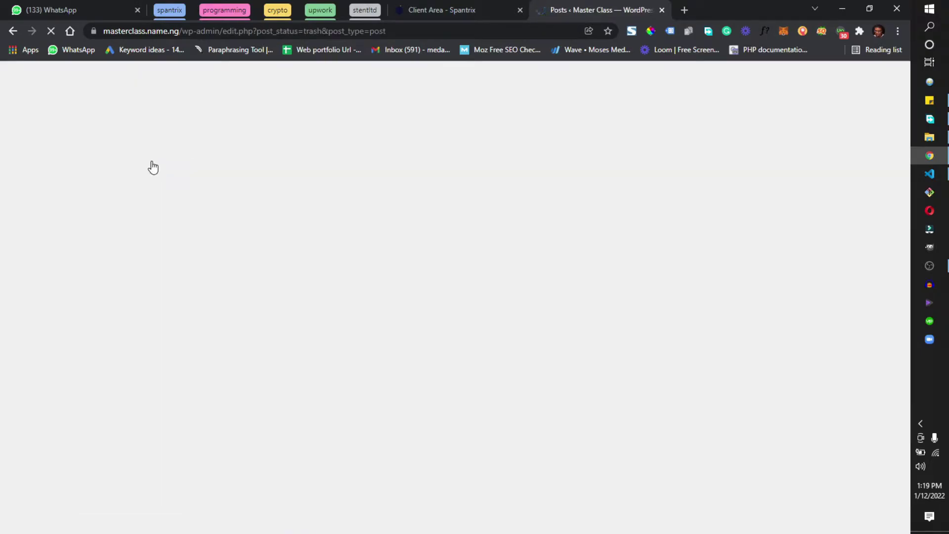
click(203, 208)
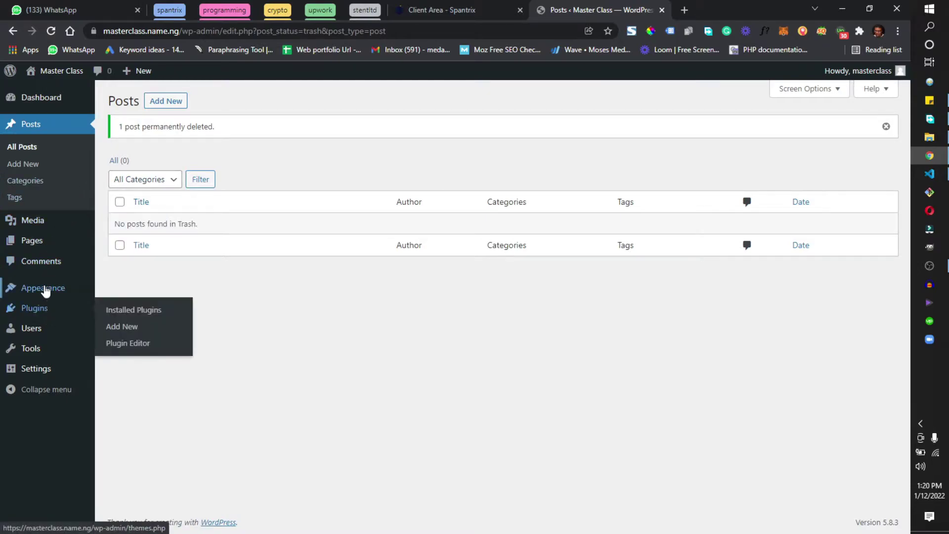
- Find the Astra theme by searching for "astra" among the new themes, install it and activate it
click(141, 296)
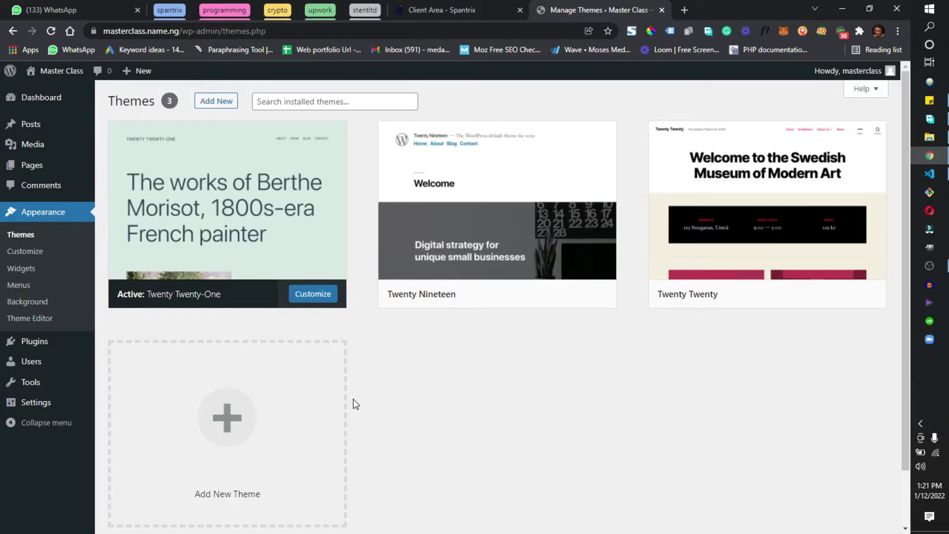
click(215, 108)
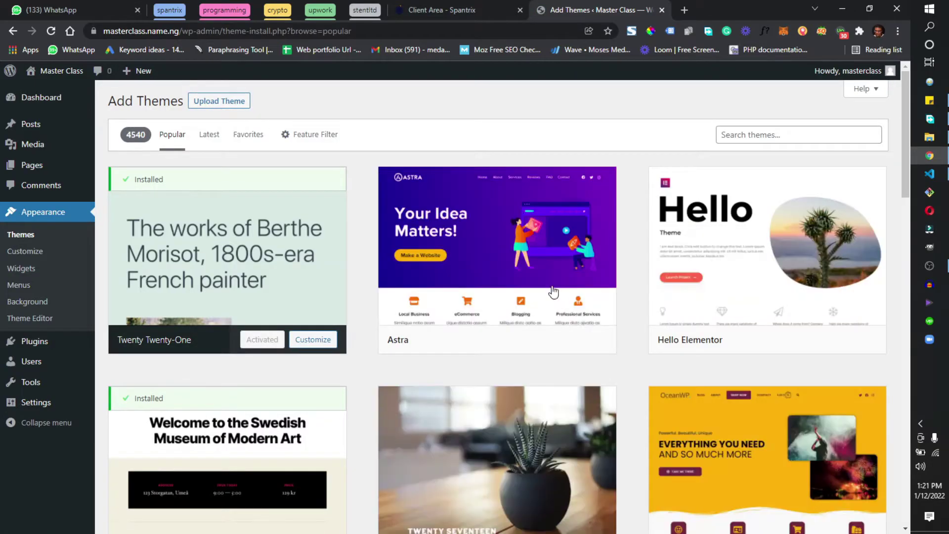
mouse_move(515, 289)
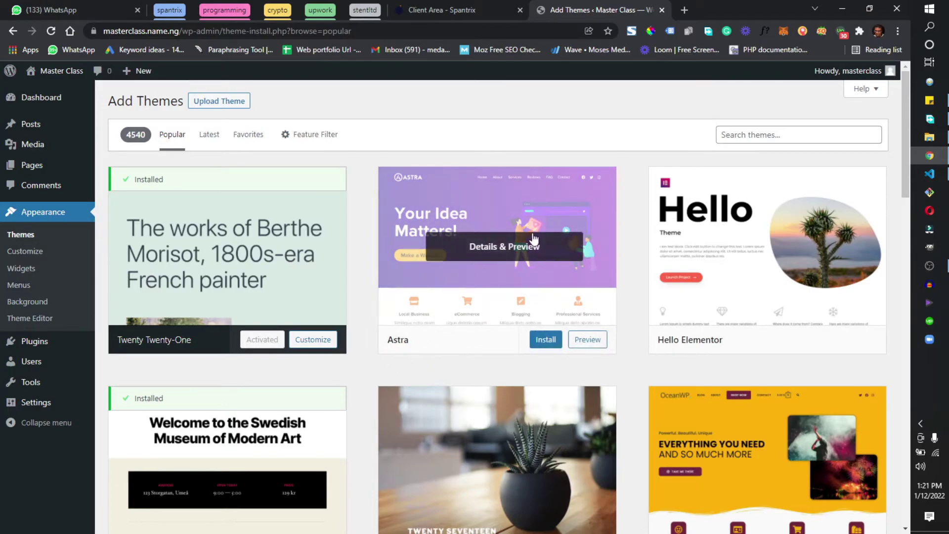
click(793, 133)
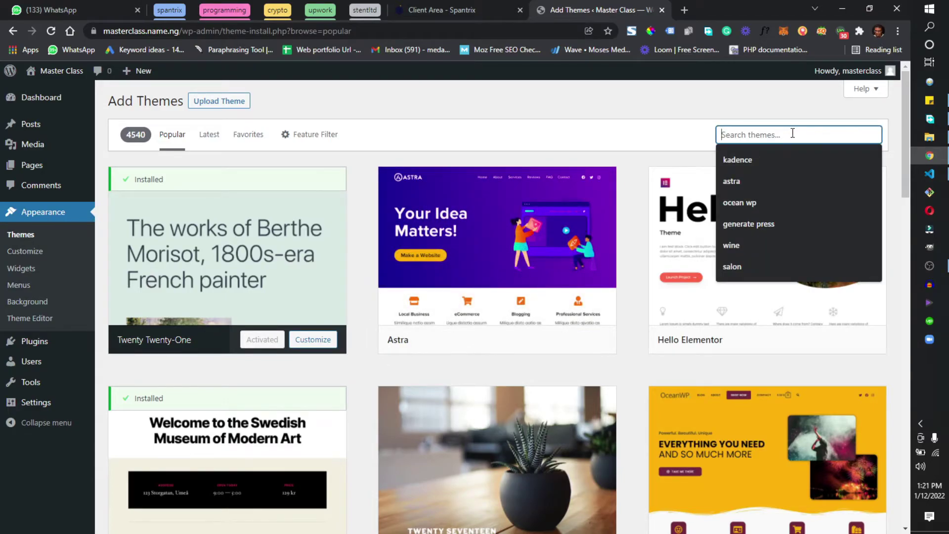
text(astra)
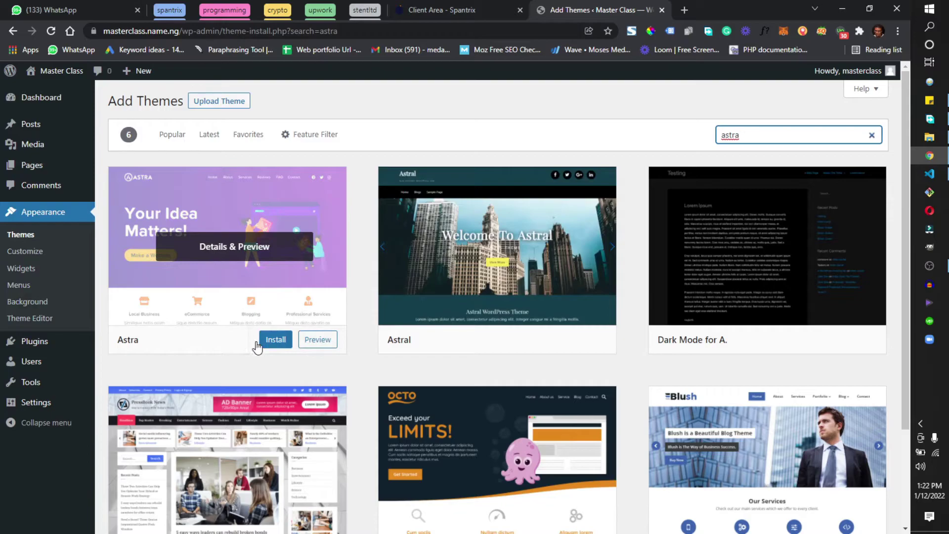
click(284, 341)
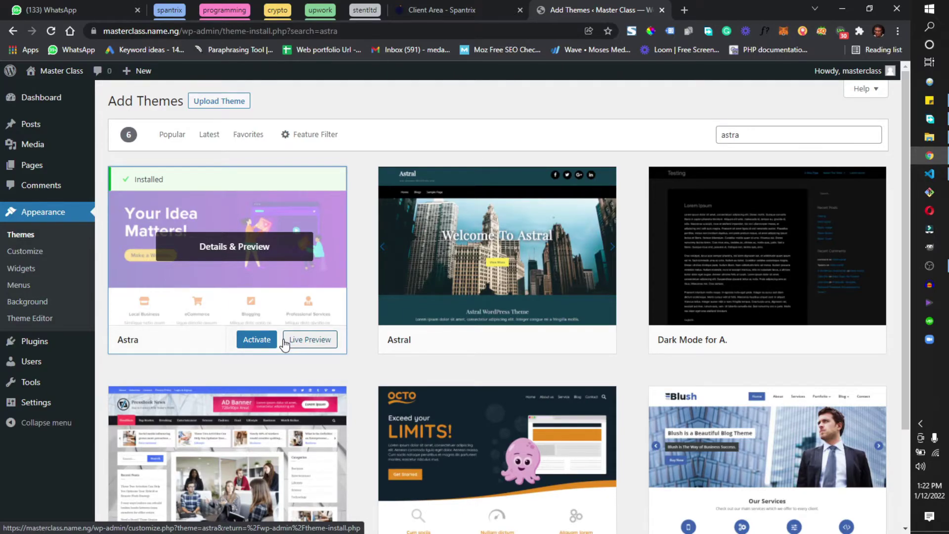
click(258, 341)
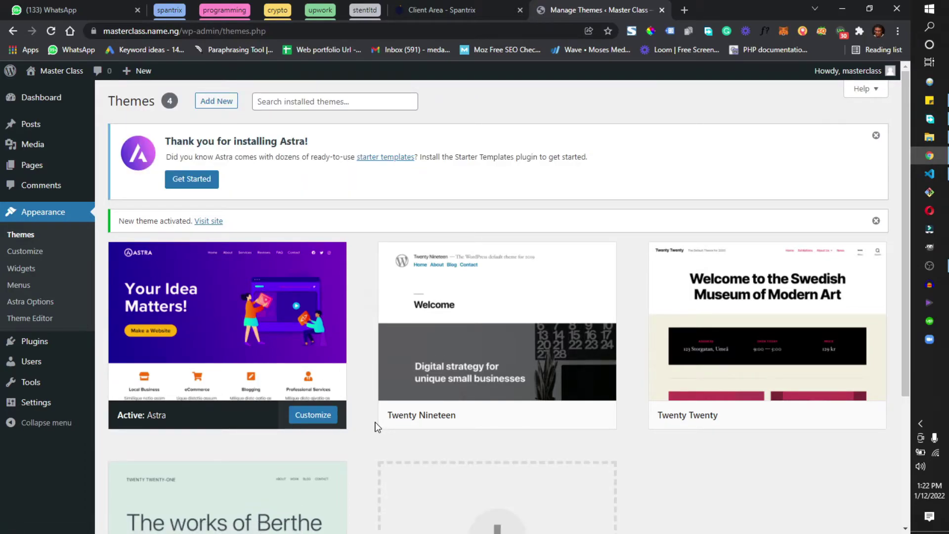
- Delete the unused Twenty Nineteen theme from the installed themes
scroll(494, 435, down, 1)
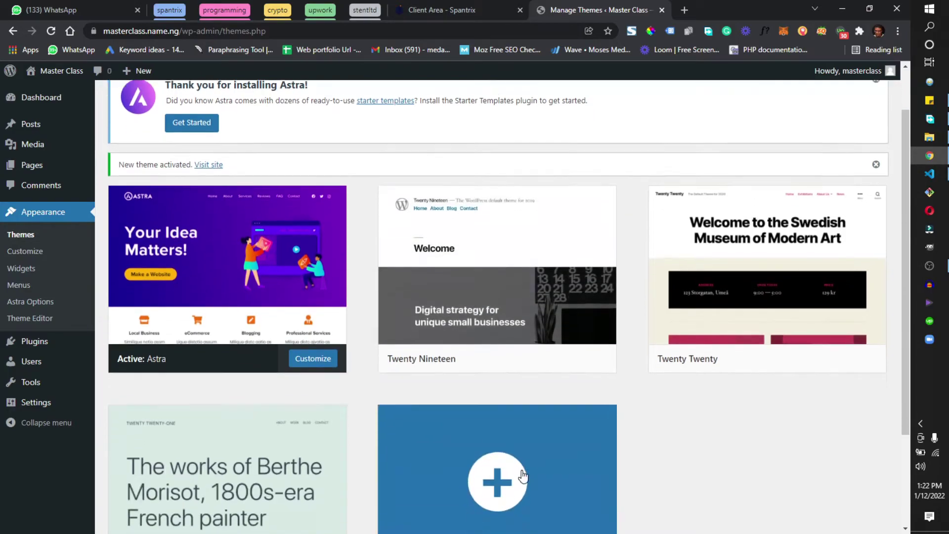
scroll(526, 482, down, 2)
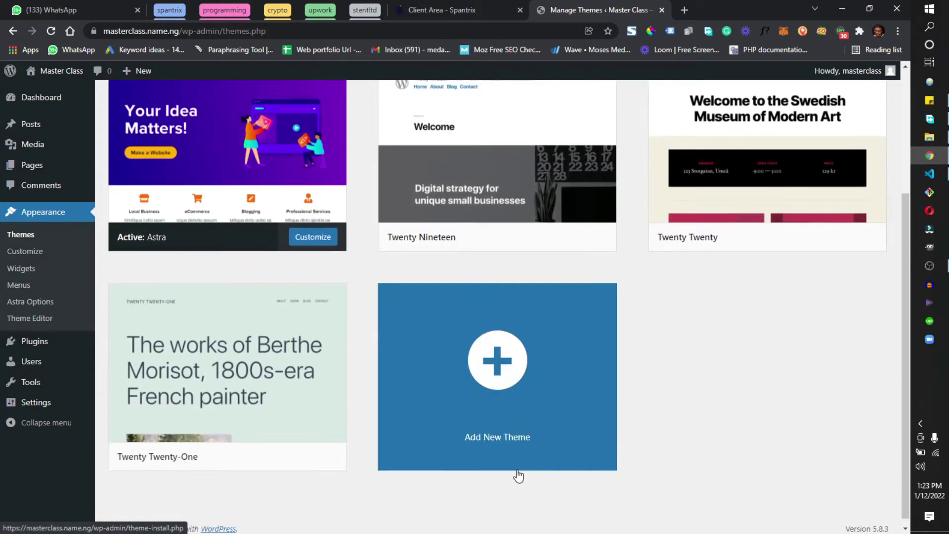
scroll(515, 431, up, 3)
click(495, 319)
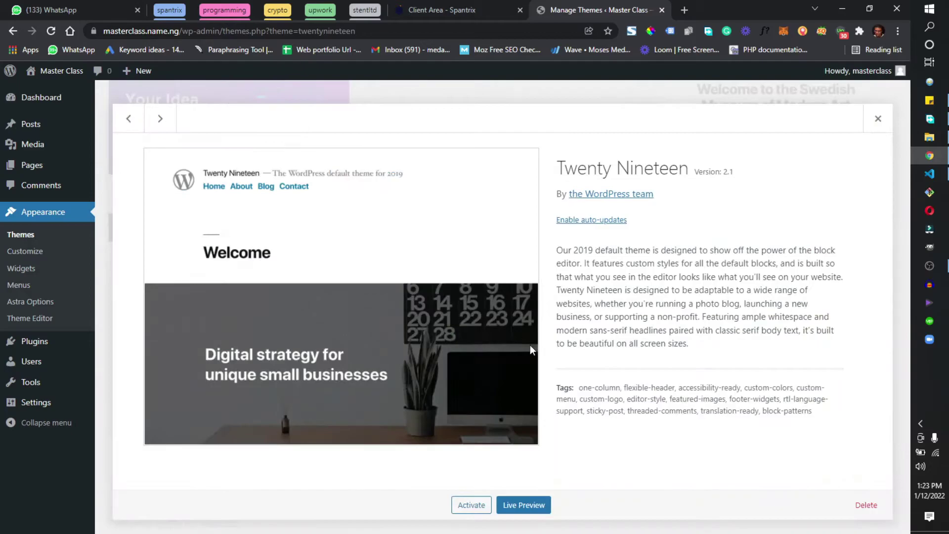
click(866, 505)
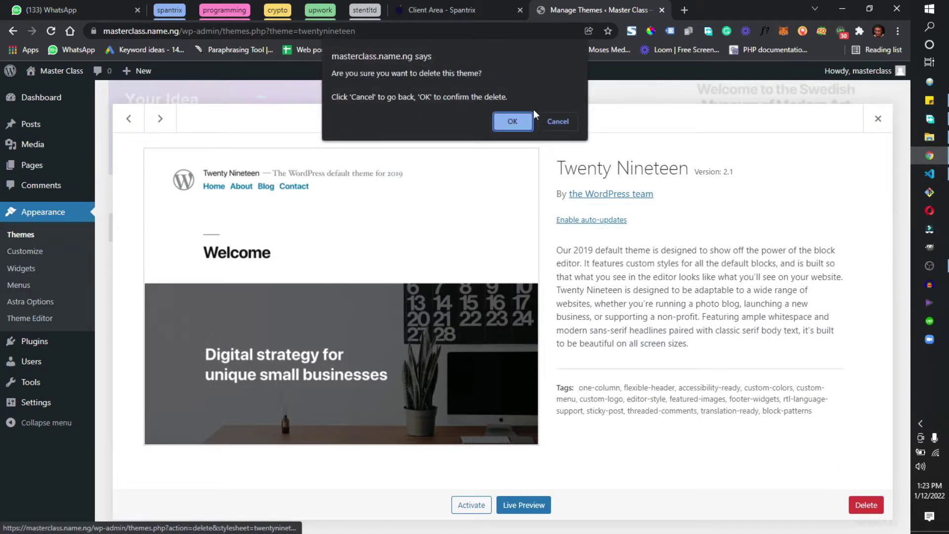
click(514, 121)
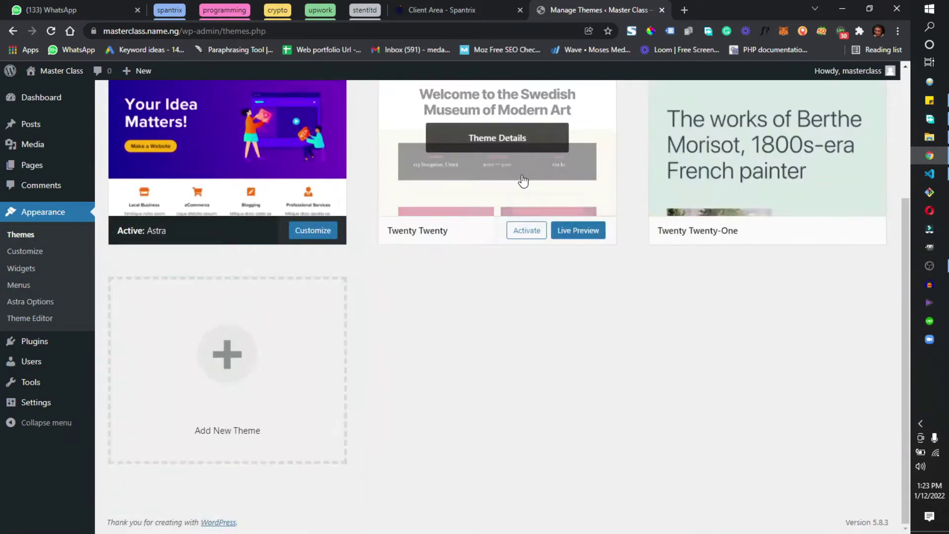
- Delete the Twenty Twenty and Twenty Twenty-One themes, keeping only Astra installed
click(505, 125)
click(866, 505)
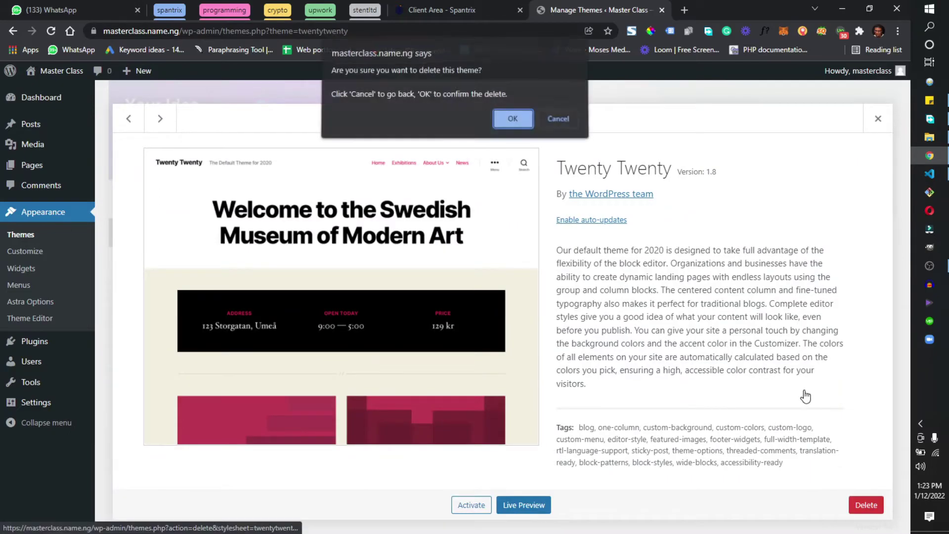
click(512, 122)
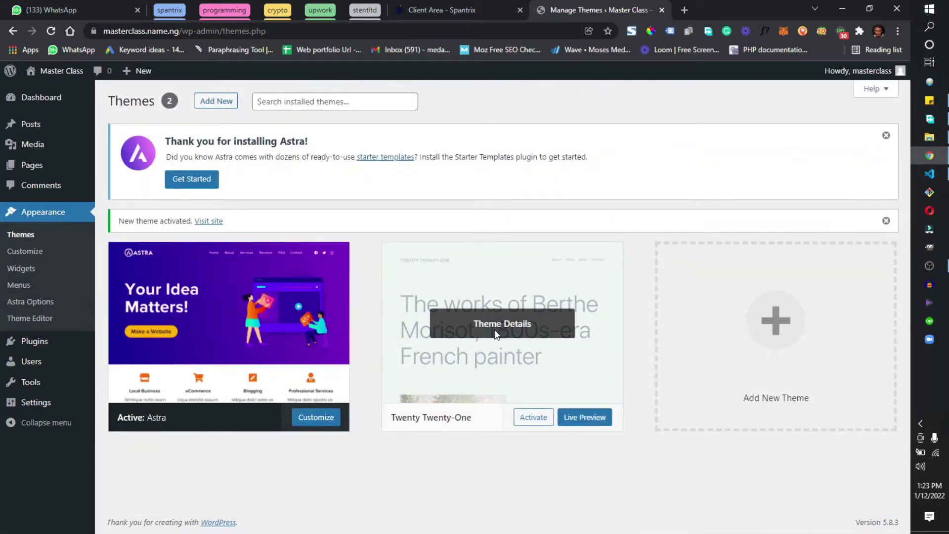
click(496, 328)
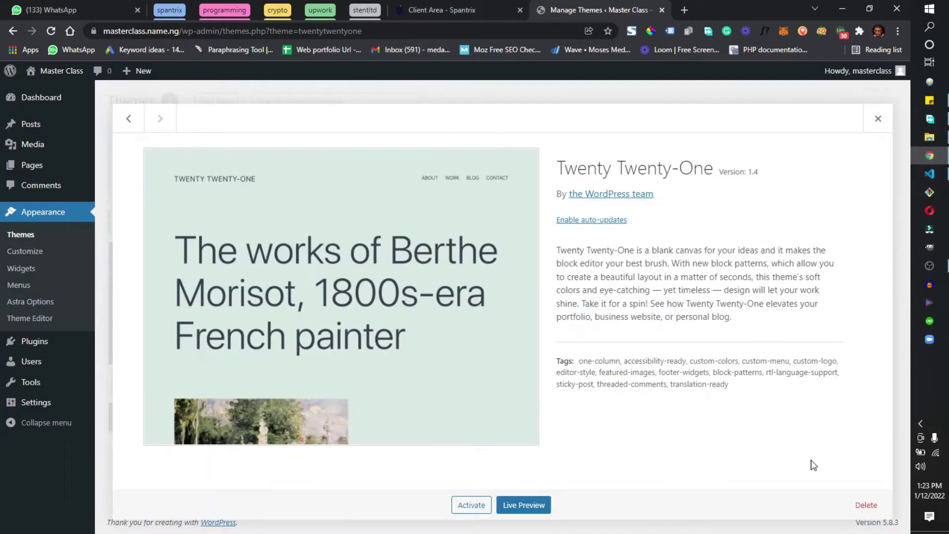
click(866, 505)
click(510, 124)
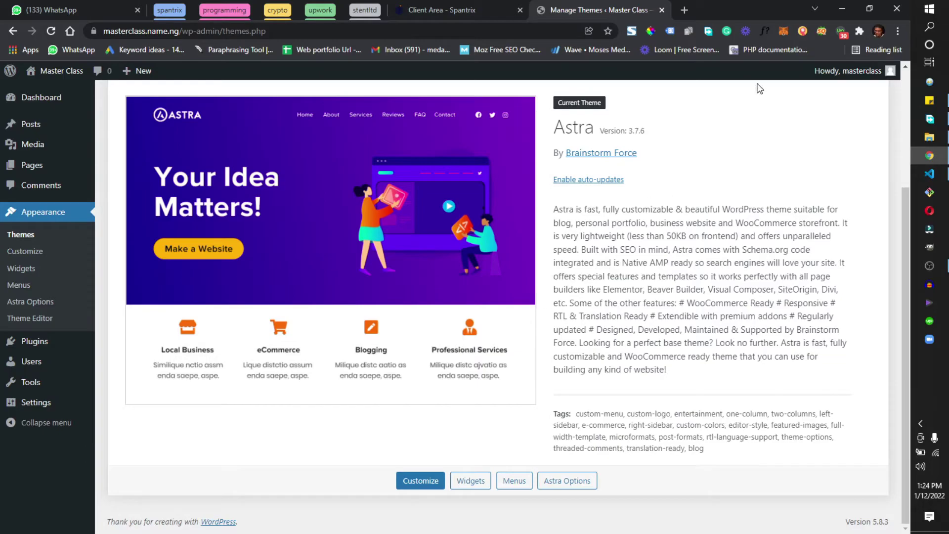
- Find the WooCommerce website by searching Google for "woocommerce" in a new browser tab, and look through its homepage
click(684, 10)
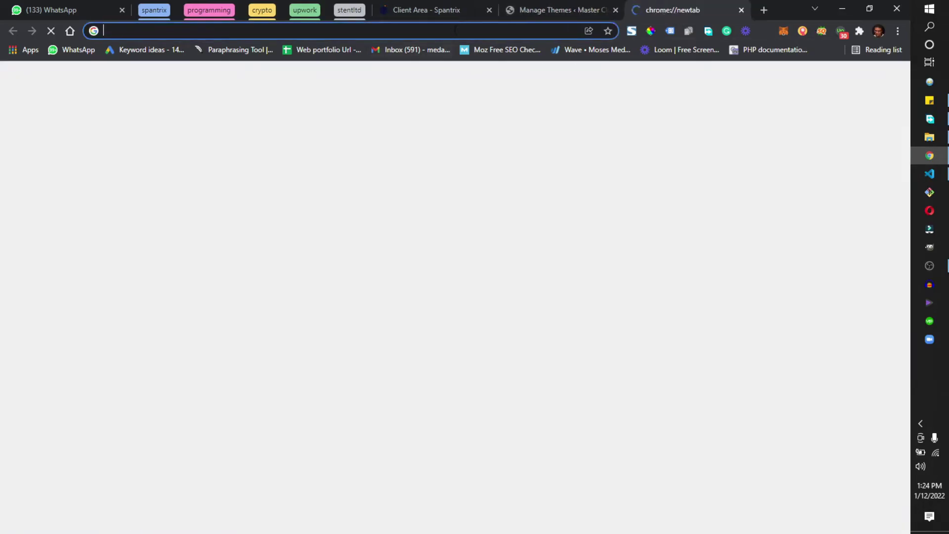
click(455, 31)
text(woocommerce)
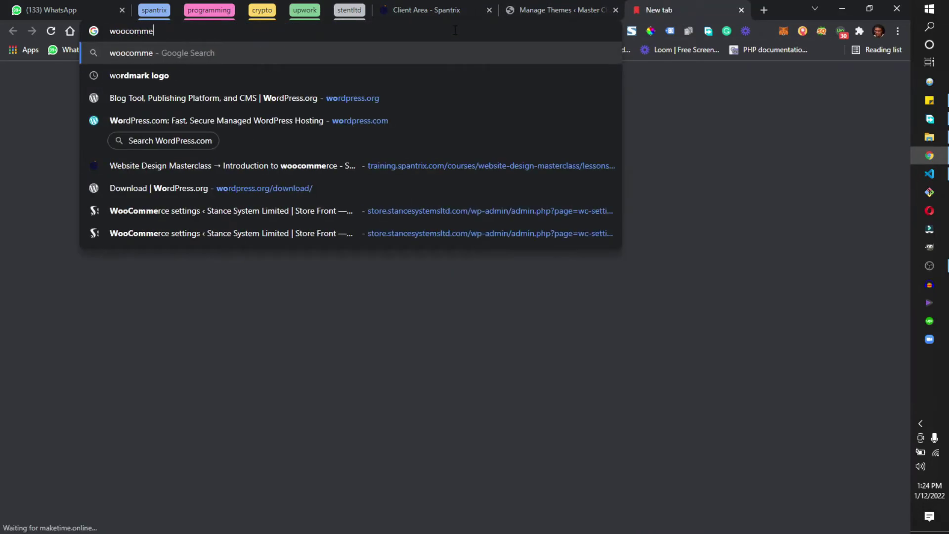
key(Return)
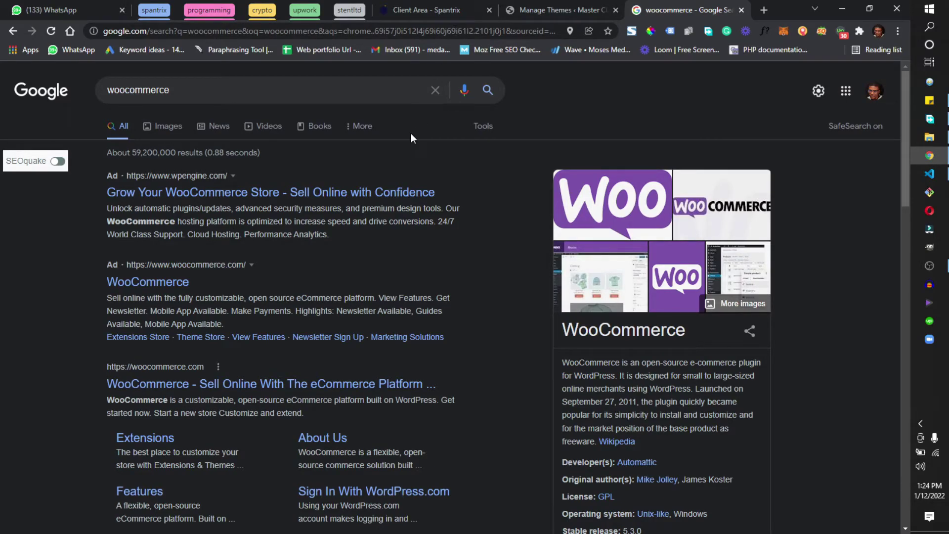
click(168, 283)
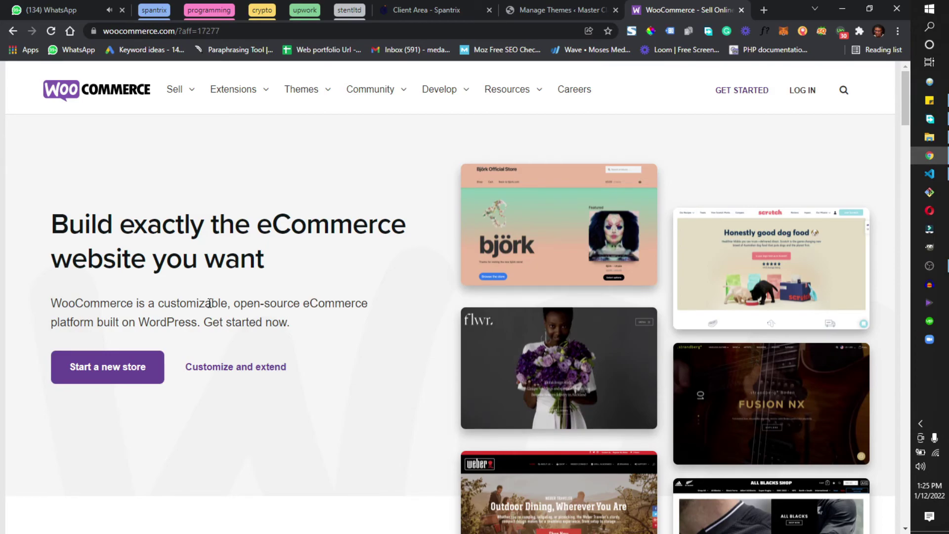
scroll(209, 303, down, 20)
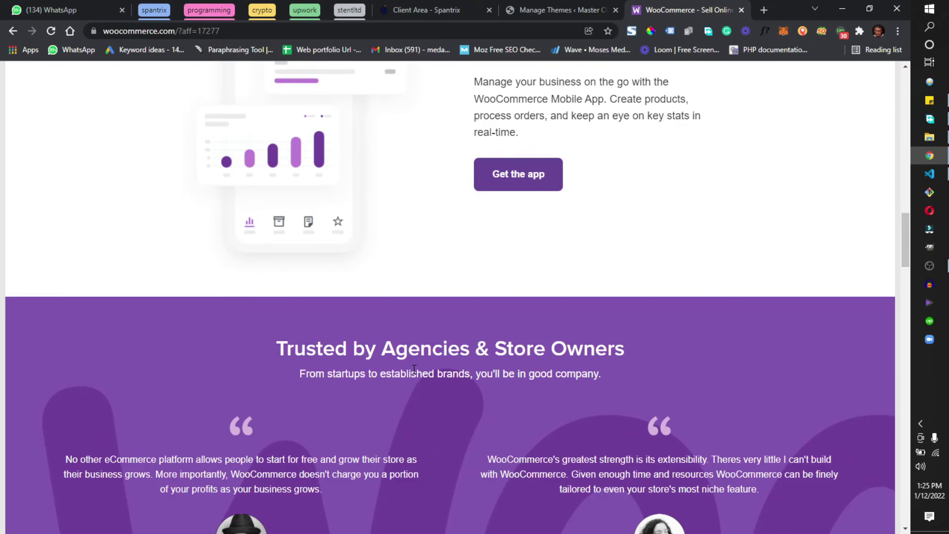
scroll(452, 309, down, 11)
scroll(453, 313, up, 6)
scroll(453, 311, up, 15)
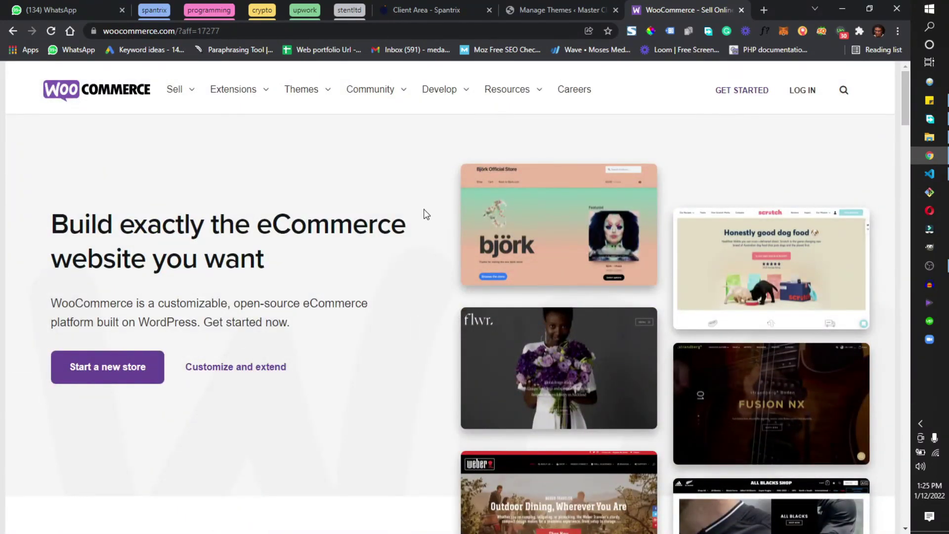